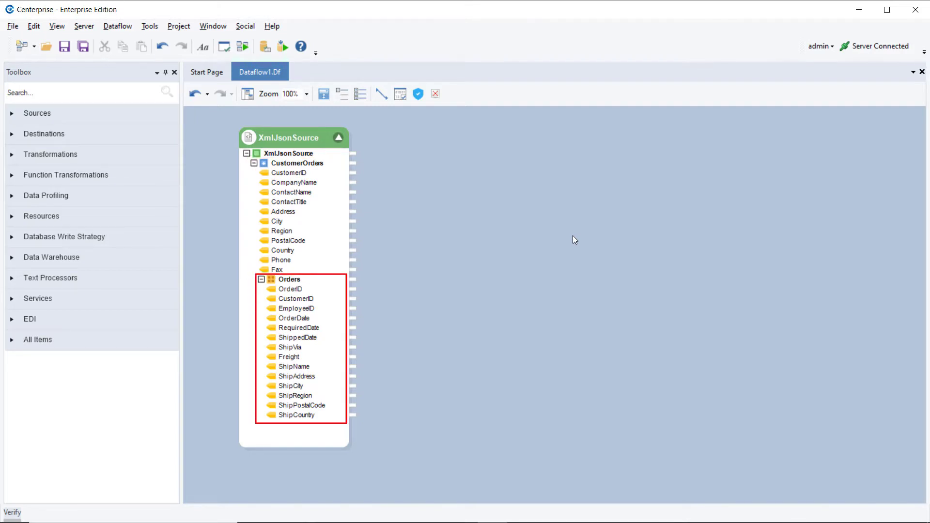
- Preview the XmlJsonSource output and expand the first customer's CustomerOrders to show its Orders rows
right_click(313, 140)
click(339, 181)
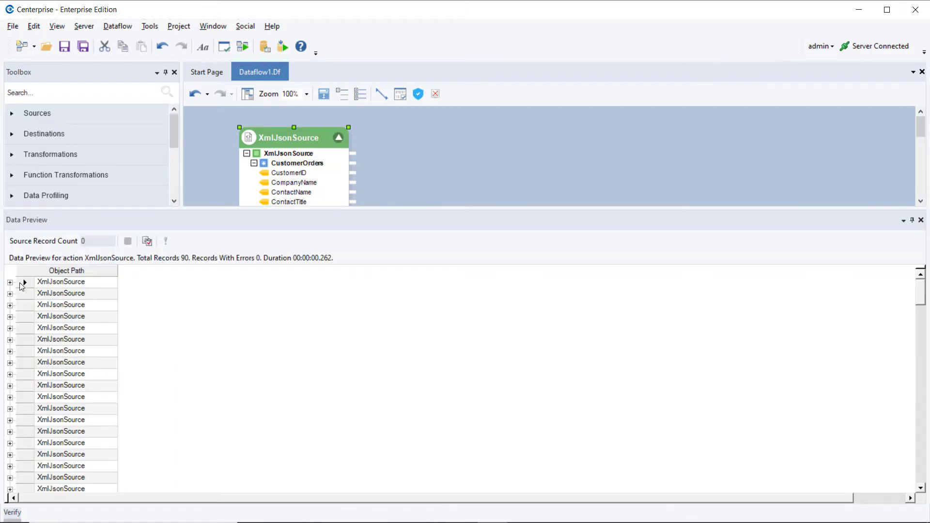
click(9, 282)
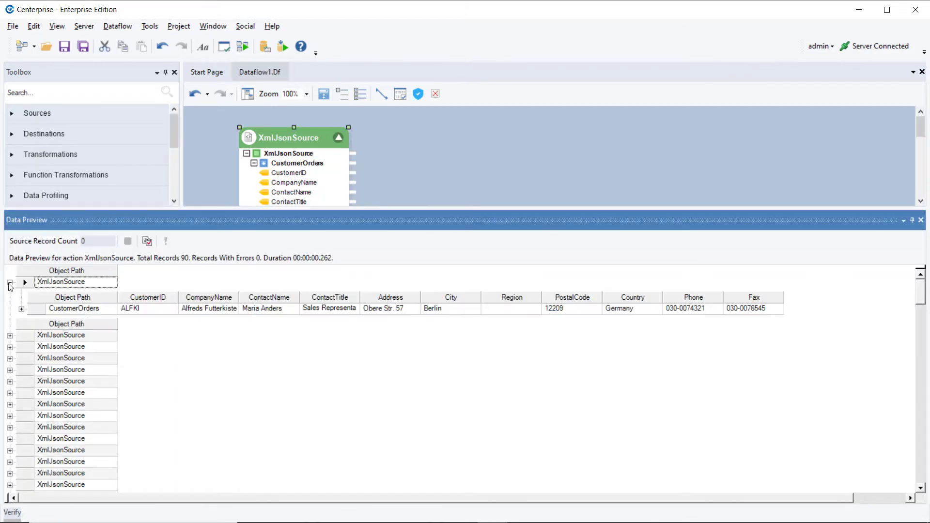
click(22, 309)
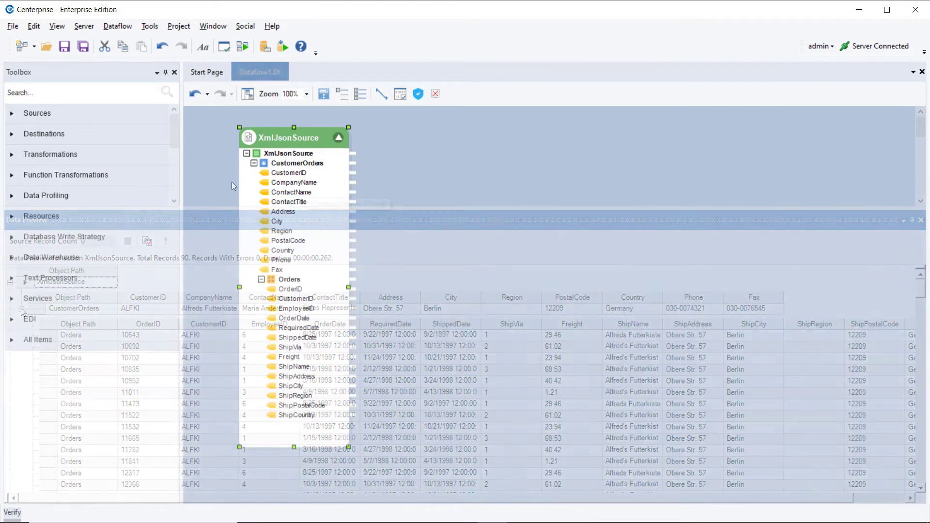
- Add a Tree Transform from the Transformations toolbox to the dataflow canvas
click(120, 151)
scroll(123, 228, down, 3)
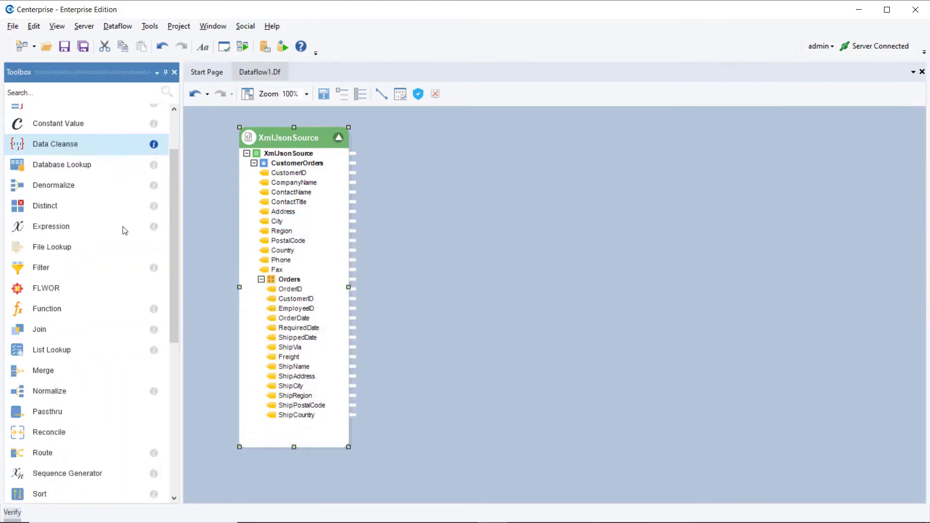
scroll(126, 229, down, 4)
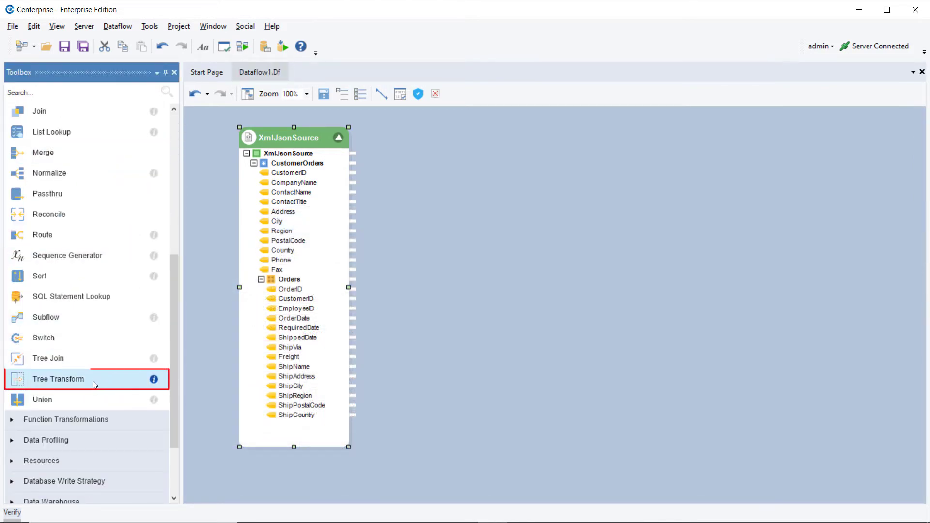
mouse_move(92, 381)
mouse_down()
mouse_move(73, 379)
mouse_move(317, 380)
mouse_move(461, 194)
mouse_move(433, 145)
mouse_up()
- Map CustomerOrders into the TreeXform and open its Layout Builder properties
drag(310, 164, 493, 166)
click(323, 94)
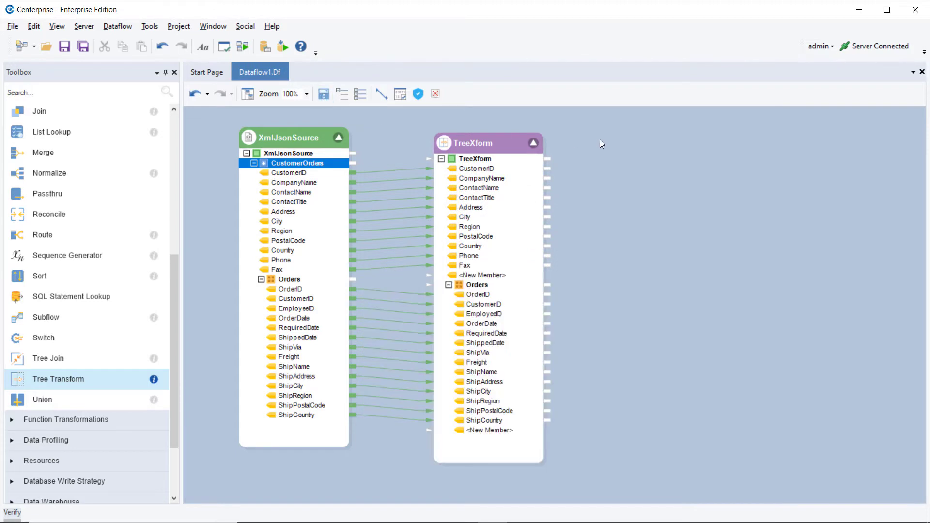
right_click(508, 144)
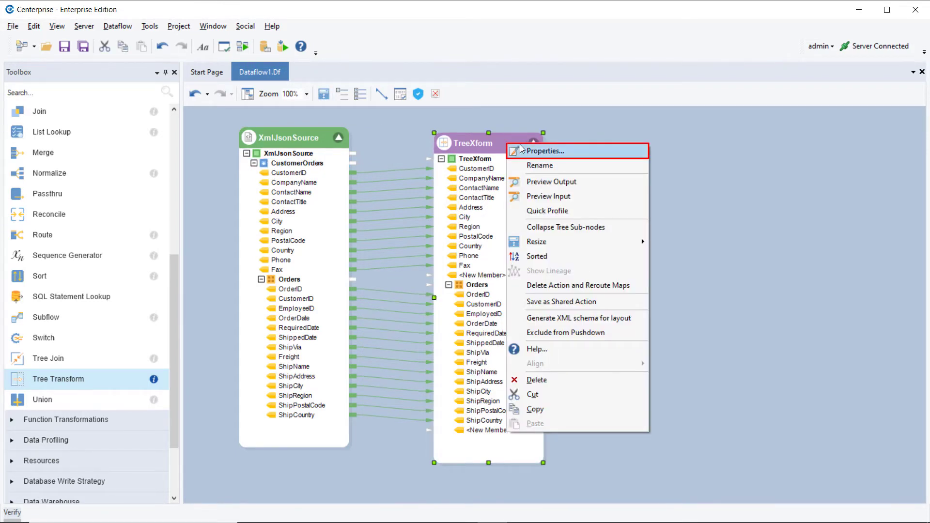
click(525, 154)
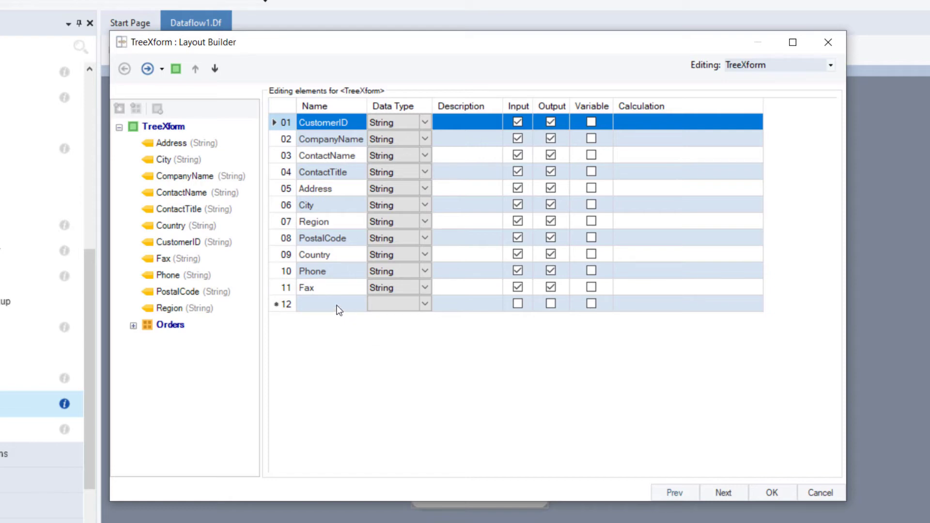
- Add row 12 named LateOrders as an Integer output field, then continue to Layout Modifications
click(351, 303)
click(352, 299)
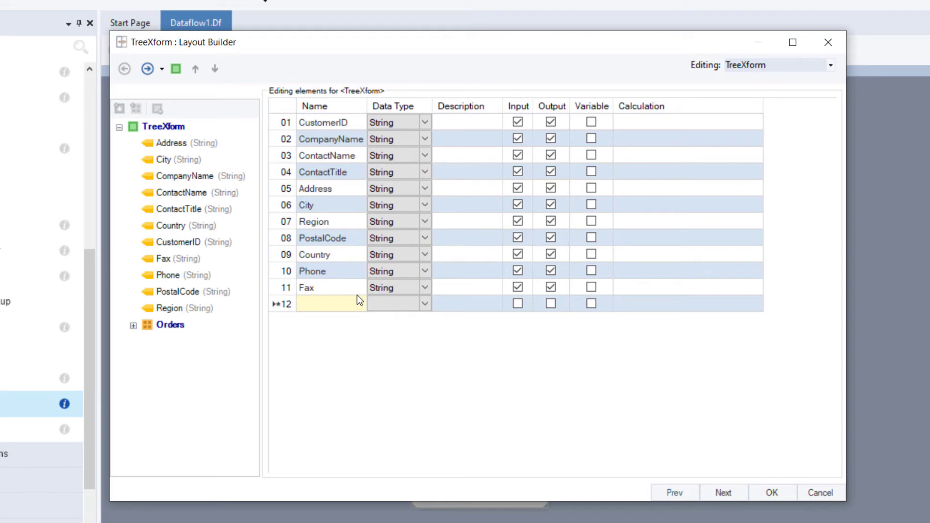
text(LateOrders)
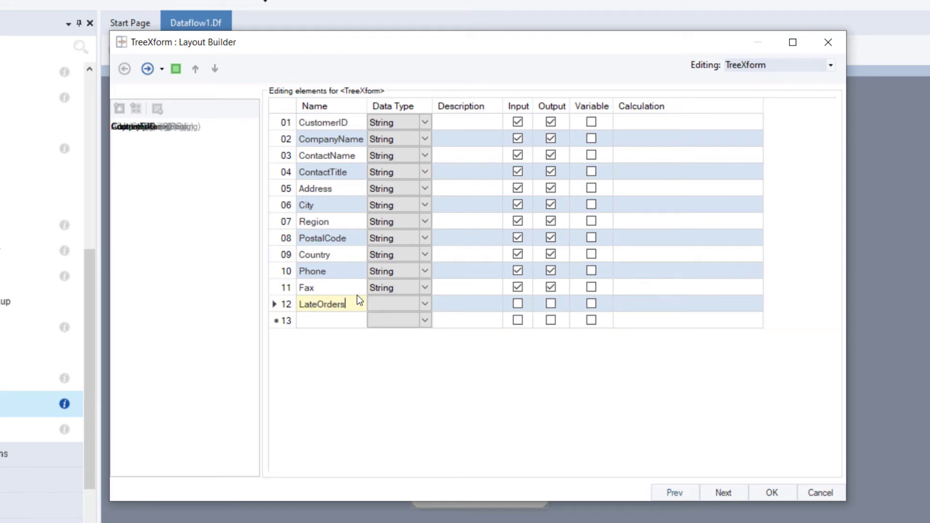
click(425, 301)
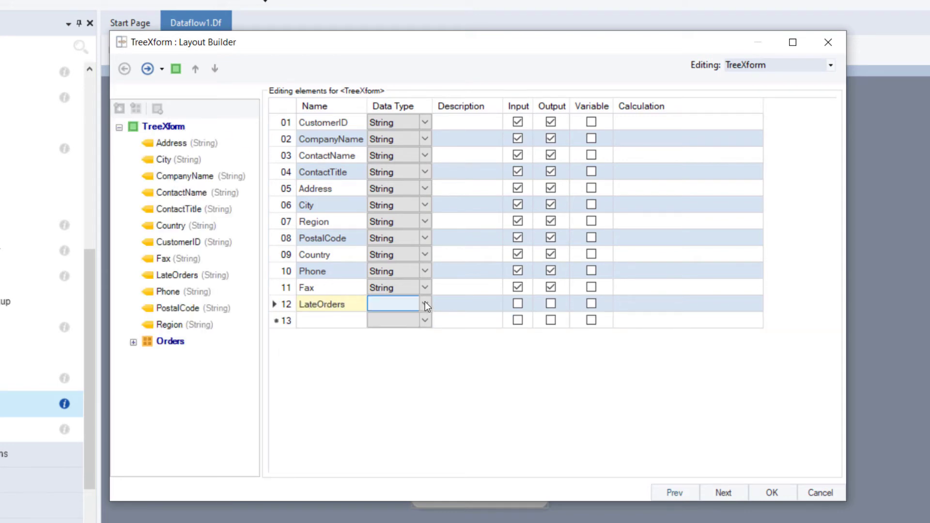
click(425, 301)
click(425, 322)
click(550, 304)
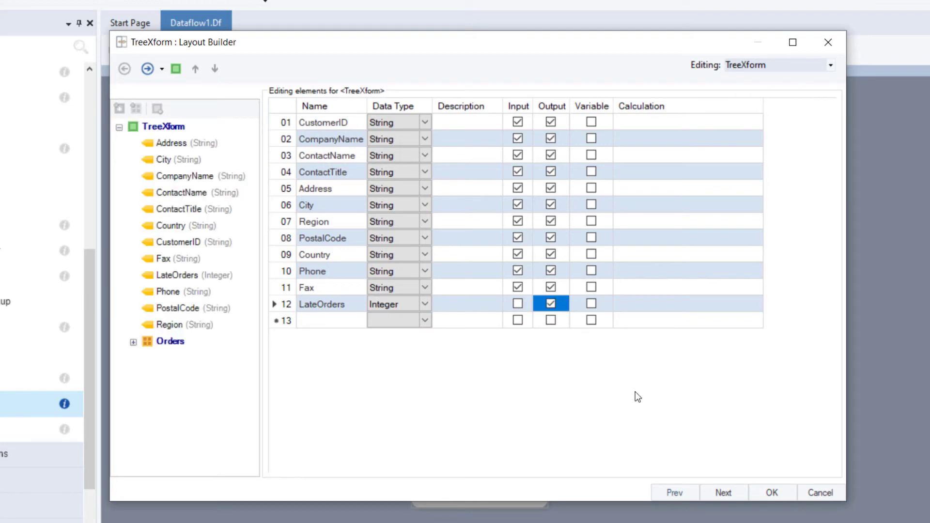
click(723, 492)
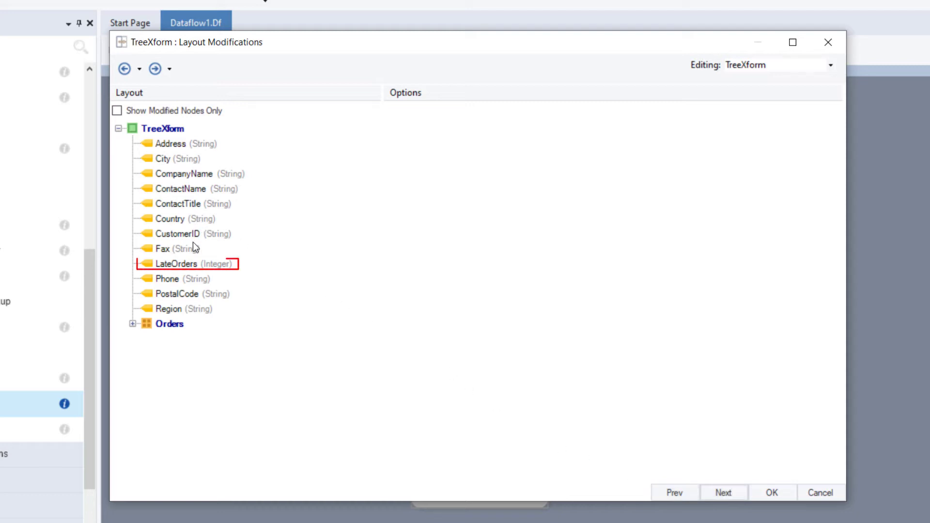
- Set LateOrders' formula to Count(Orders.OrderID, Orders.RequiredDate < Orders.ShippedDate)
click(182, 264)
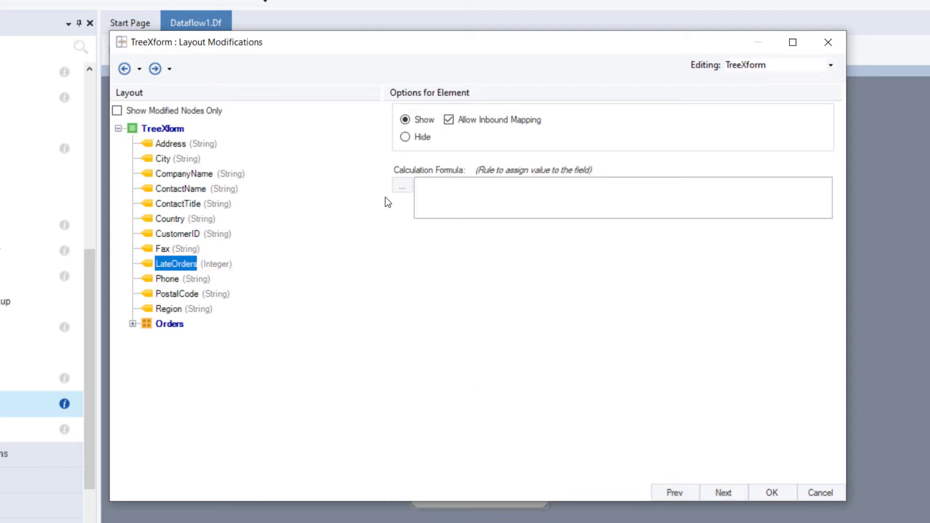
click(403, 188)
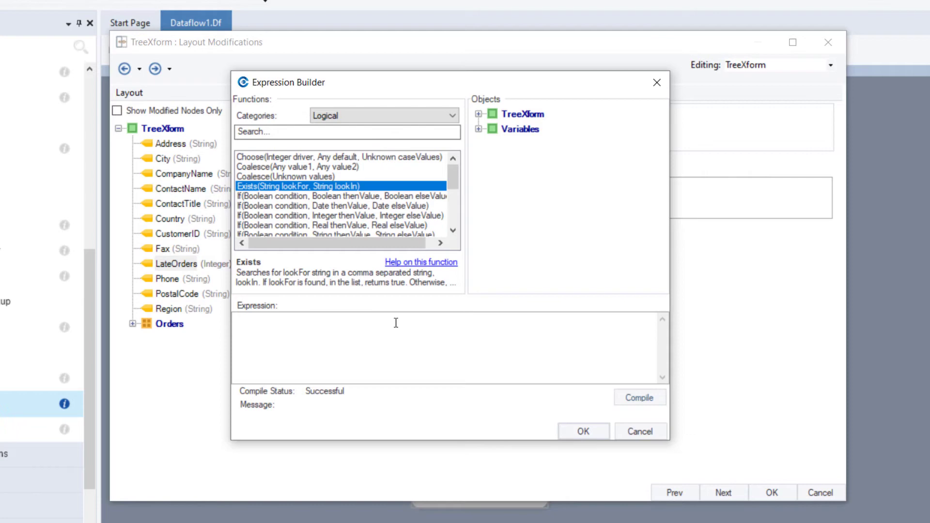
text(Count(Orders.OrderID)
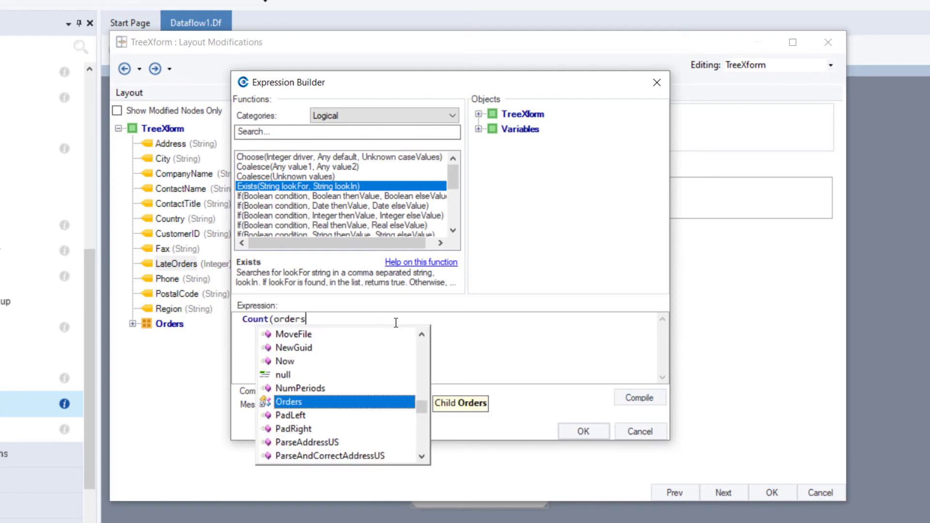
text(, Orders.RequiredDate < Orders.shi)
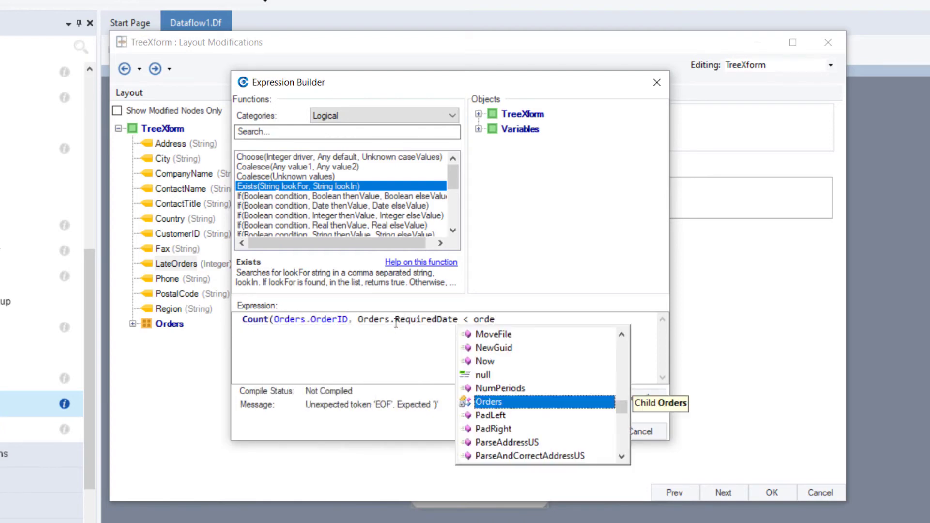
text(ppedDate))
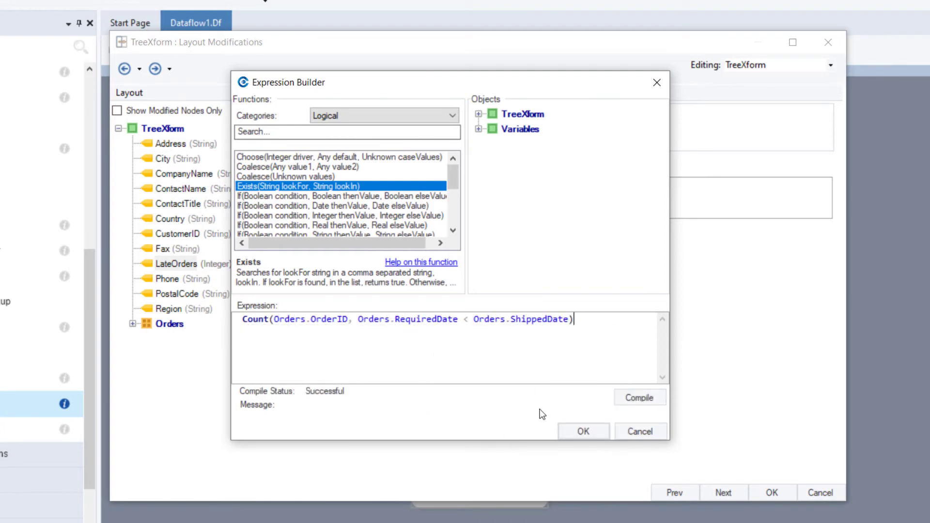
click(575, 430)
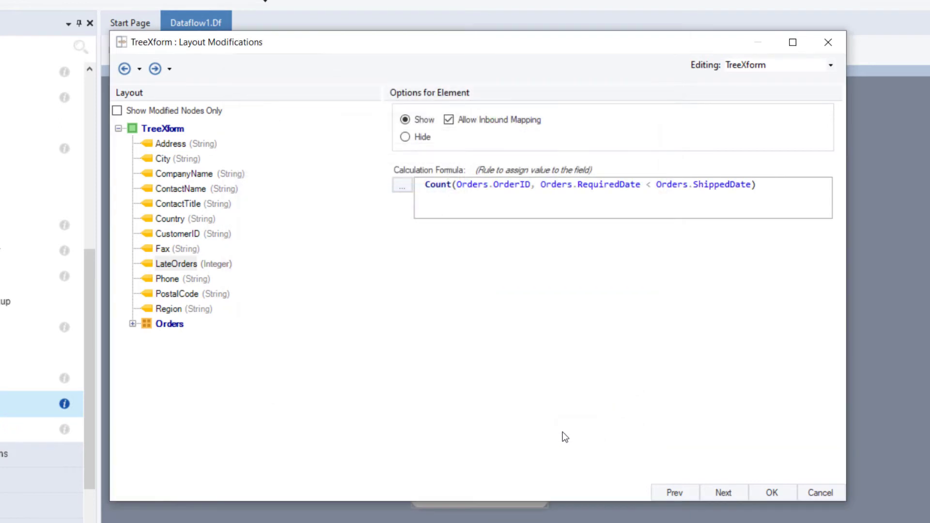
- Set the Orders collection to Route Based On Rules and add a rule named LateArrivals
click(174, 326)
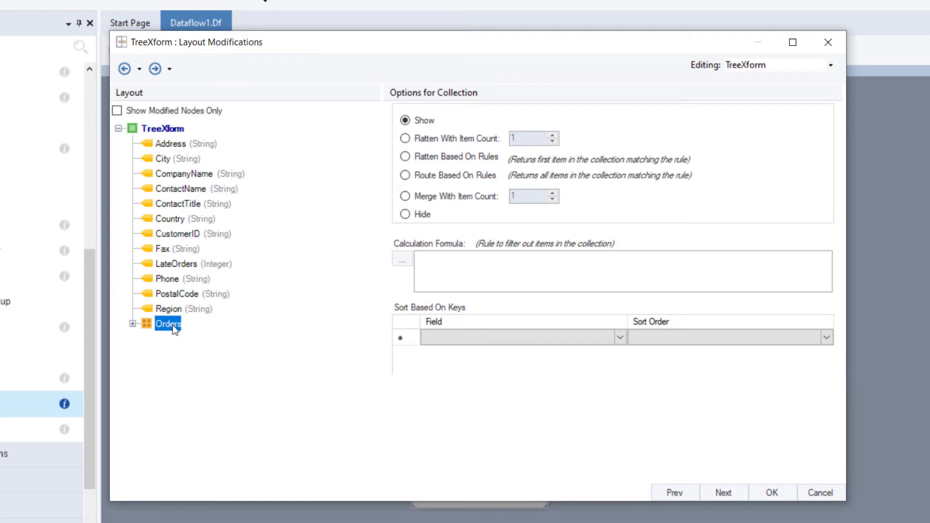
click(405, 176)
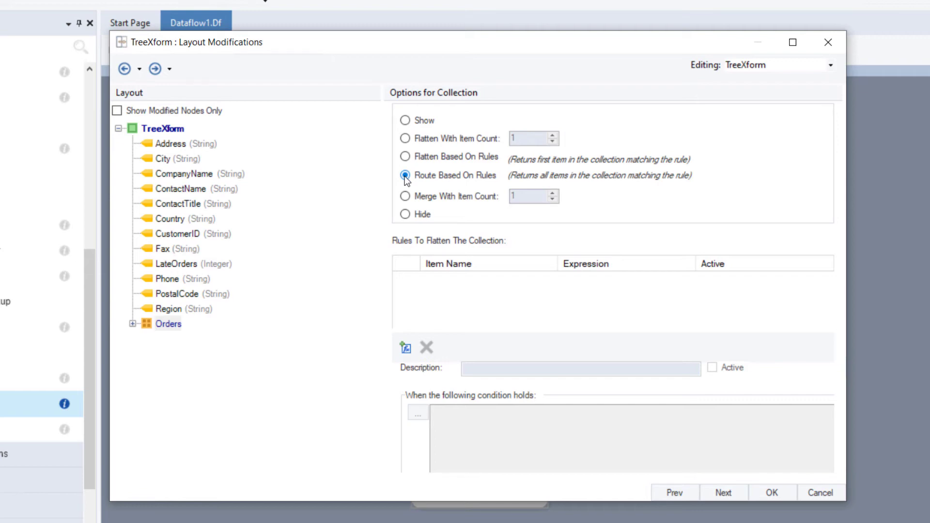
click(406, 348)
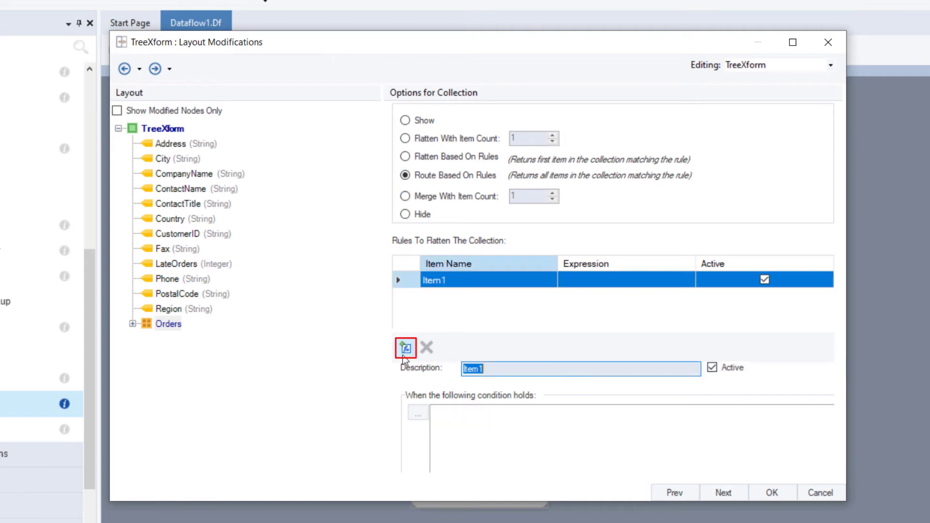
text(LateArrivals)
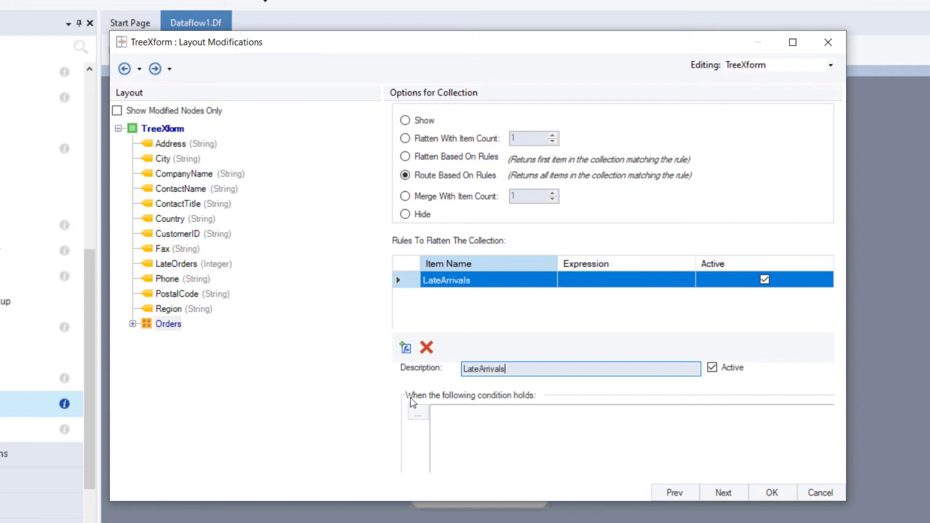
- Give the LateArrivals rule the condition RequiredDate < ShippedDate and confirm the layout
click(486, 440)
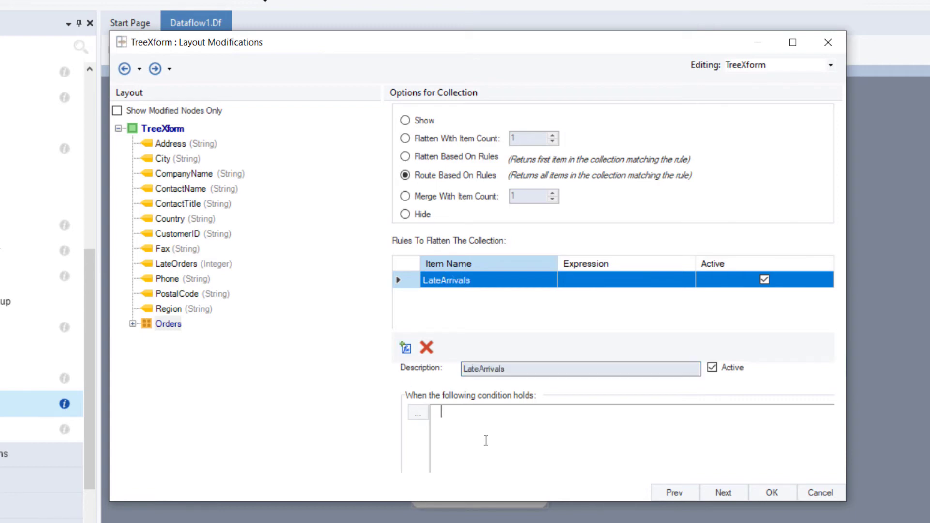
text(requi)
key(Return)
text(< Sh)
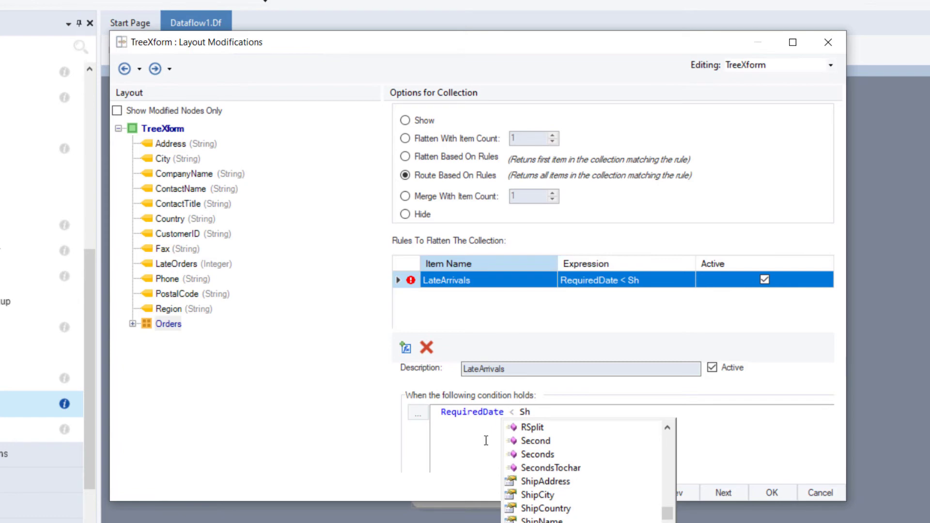
key(Return)
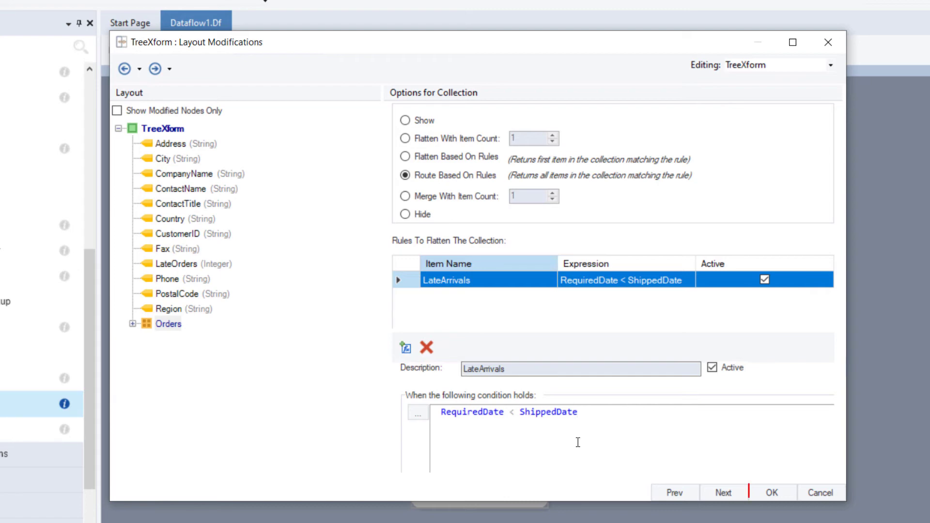
click(770, 492)
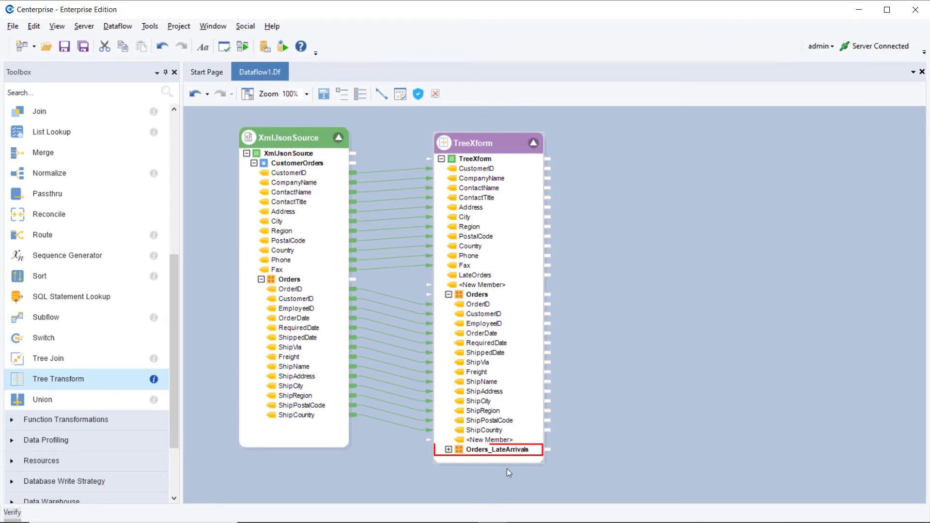
- Expand Orders_LateArrivals, enlarge the TreeXform node, and preview the TreeXform output
click(449, 450)
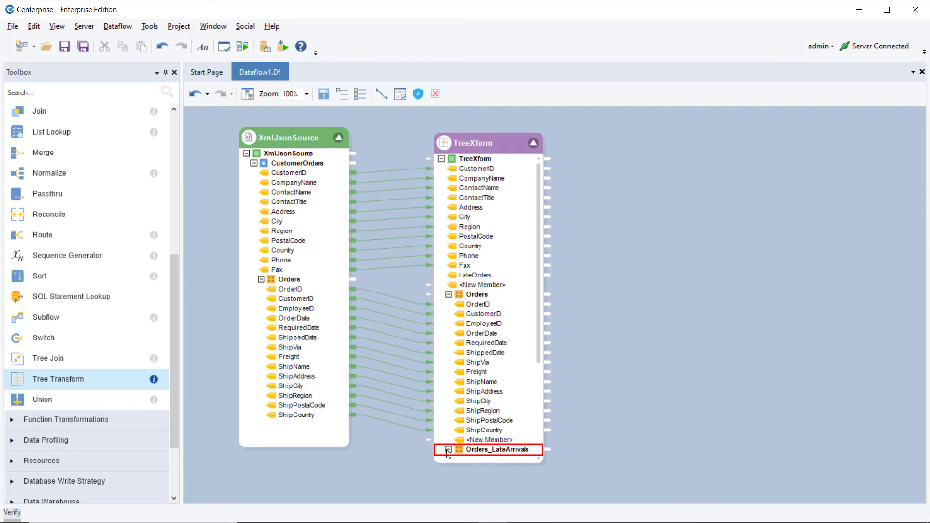
click(324, 95)
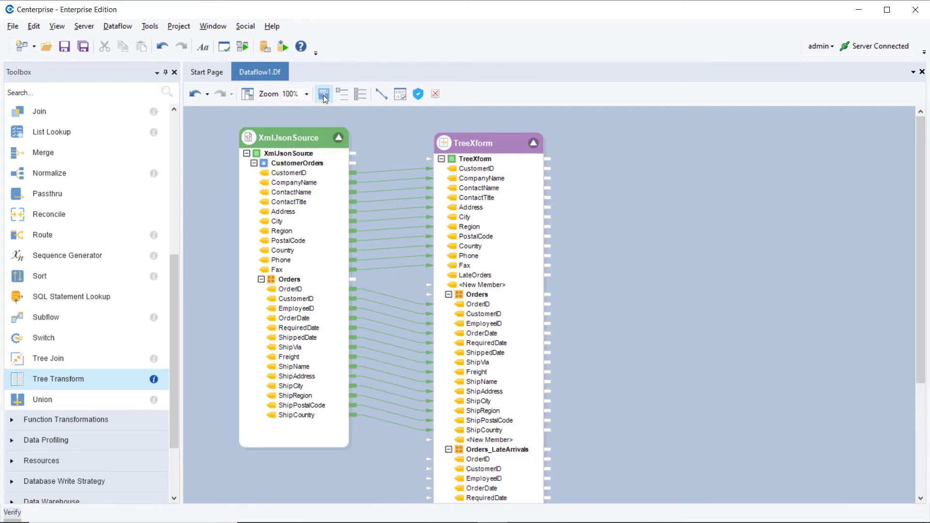
right_click(494, 146)
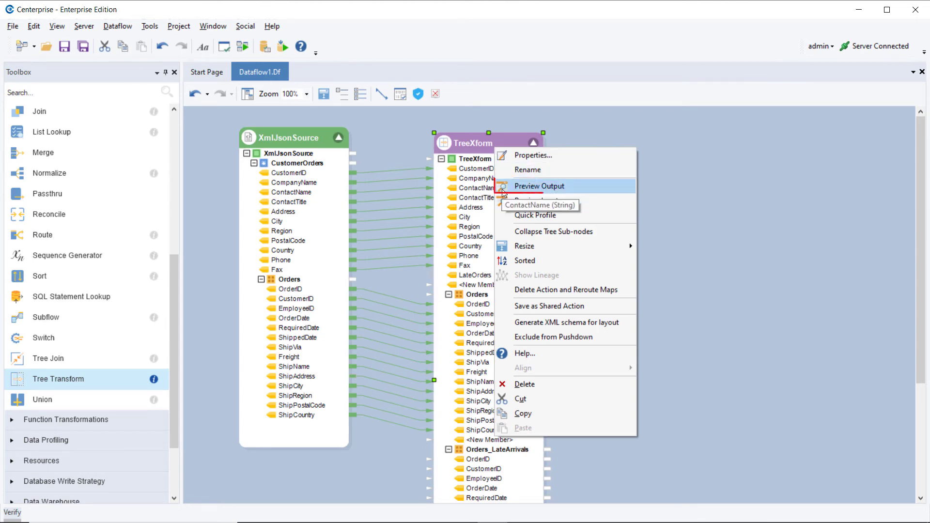
click(538, 187)
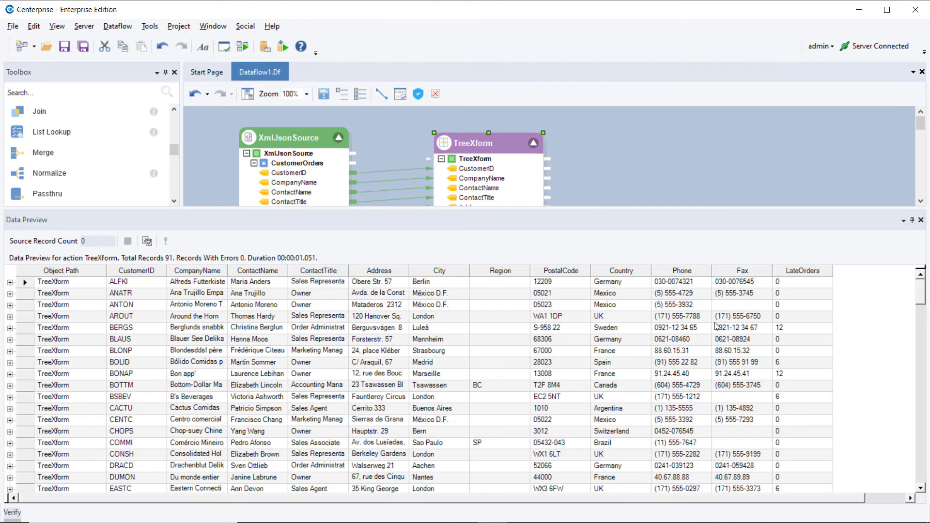
click(921, 301)
drag(919, 302, 915, 312)
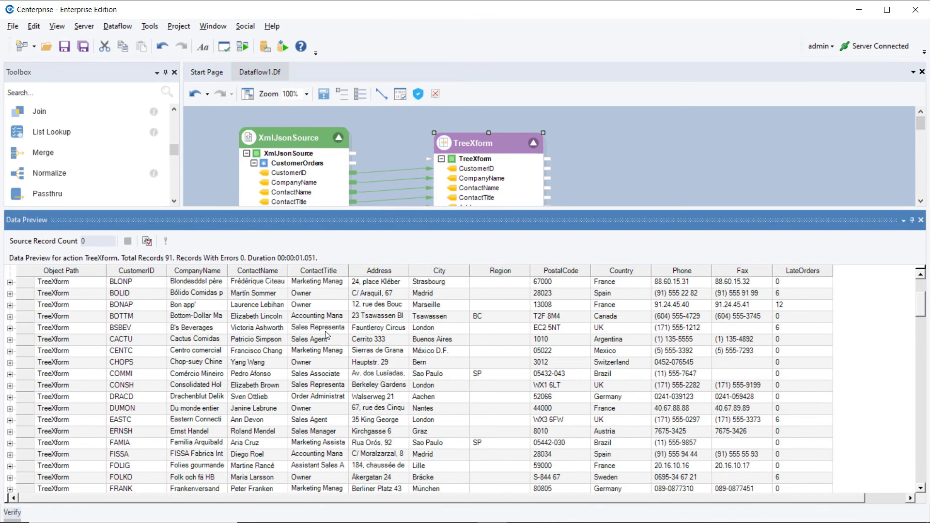
- Inspect the BSBEV customer's late-arrival orders, then close Data Preview
click(10, 328)
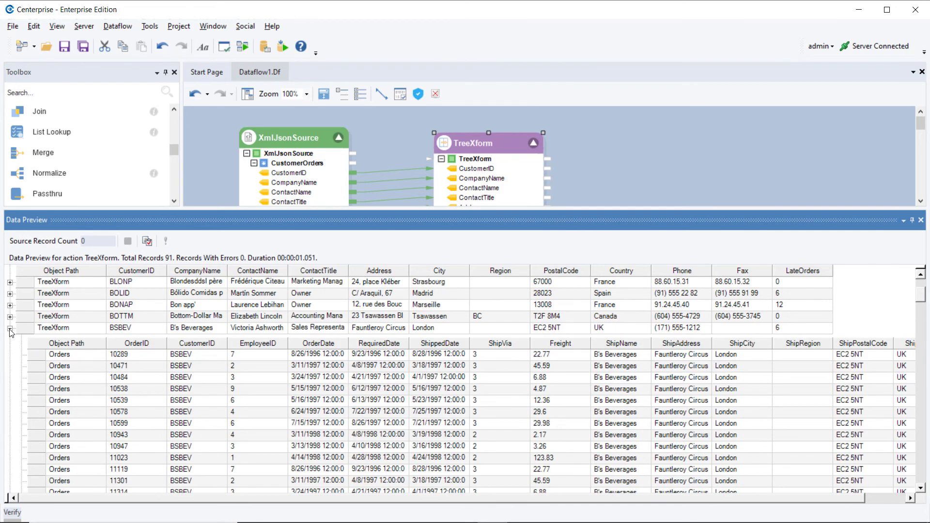
scroll(8, 370, down, 10)
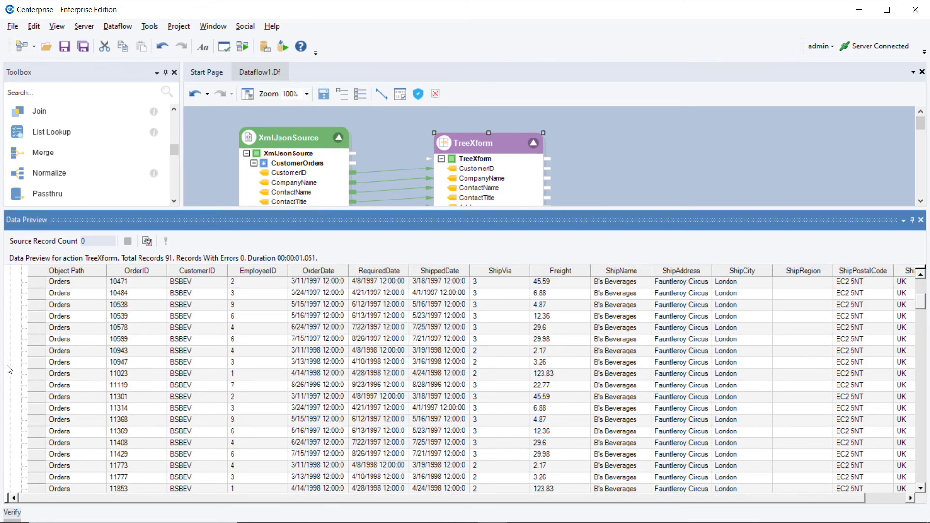
scroll(10, 369, down, 8)
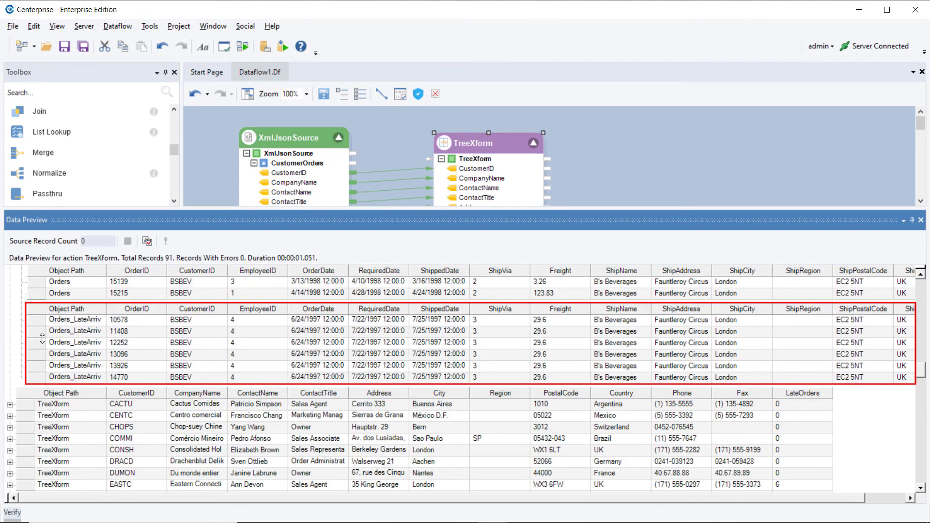
click(921, 220)
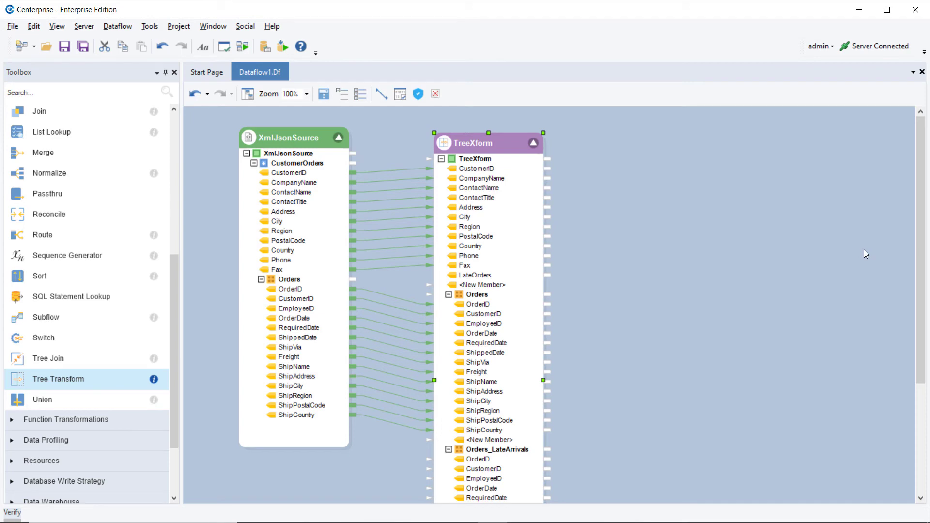
- Write Orders_LateArrivals to a new Excel Workbook Destination and expand the ExcelDest node
right_click(518, 451)
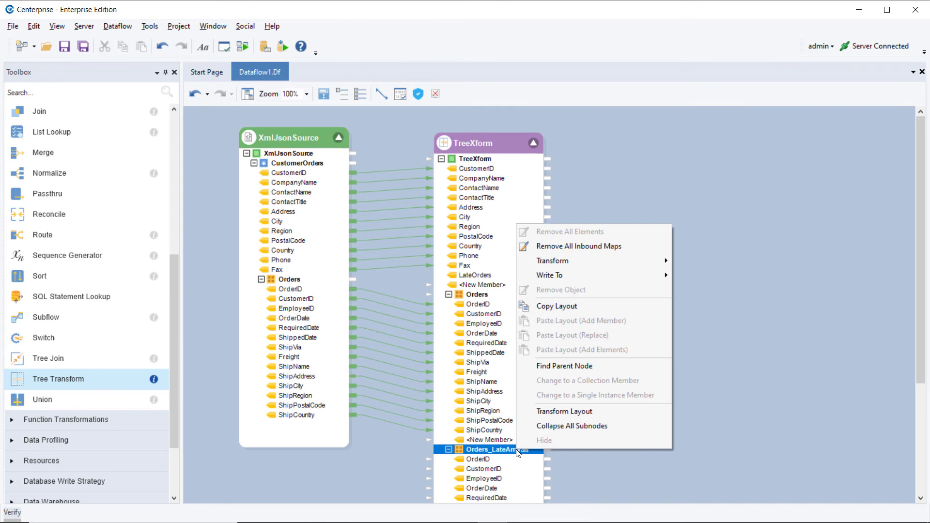
mouse_move(627, 274)
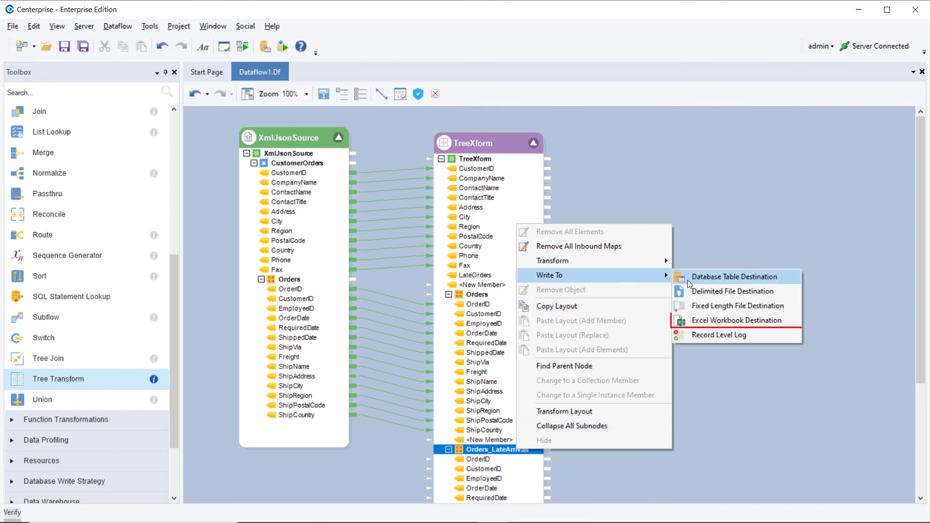
click(715, 322)
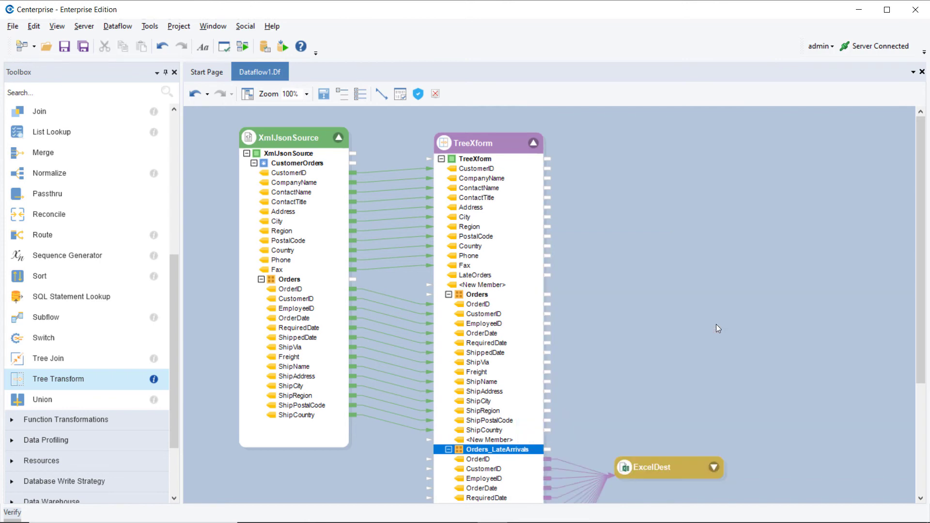
click(714, 468)
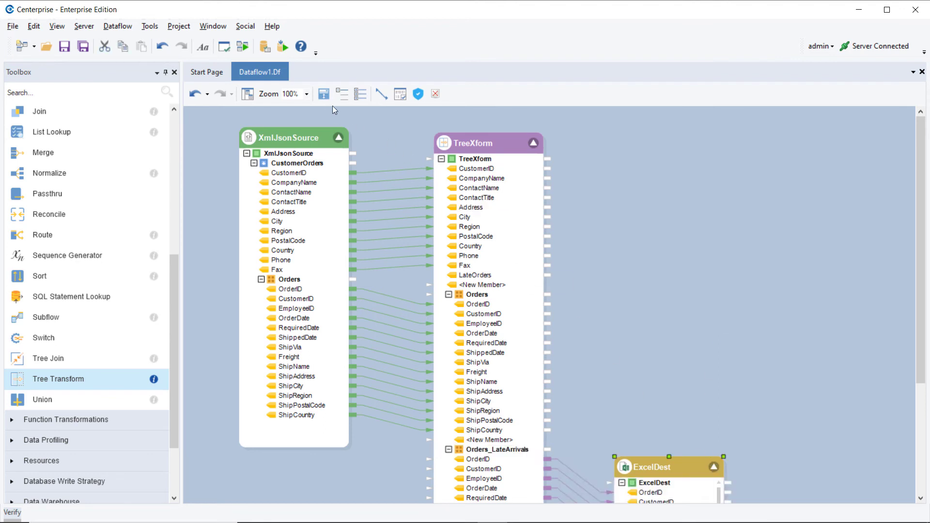
drag(926, 220, 926, 347)
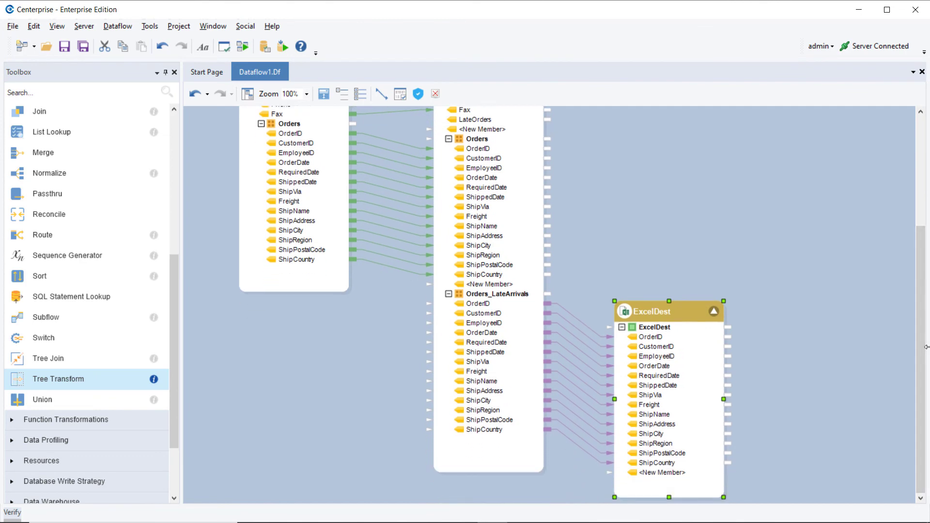
- Set ExcelDest's output file to LateOrders.xlsx and start the dataflow
double_click(664, 314)
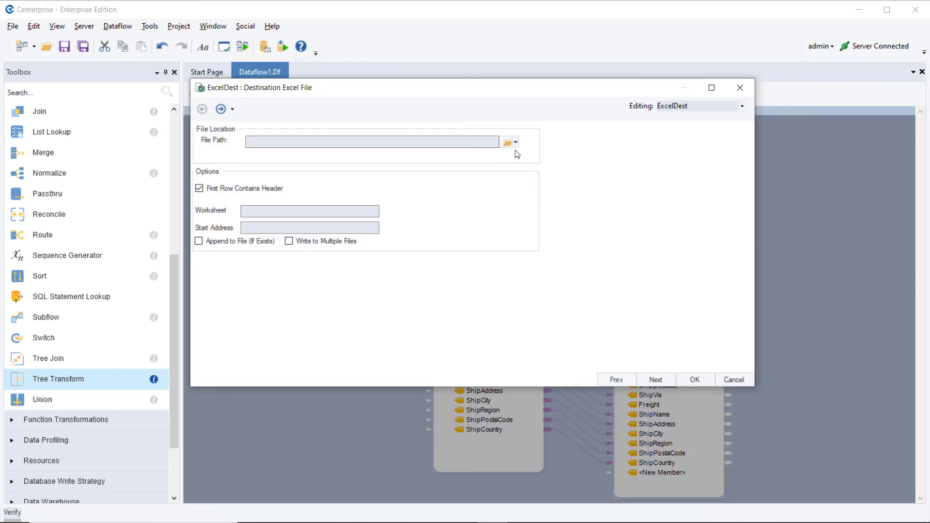
click(507, 141)
text(LateOrders)
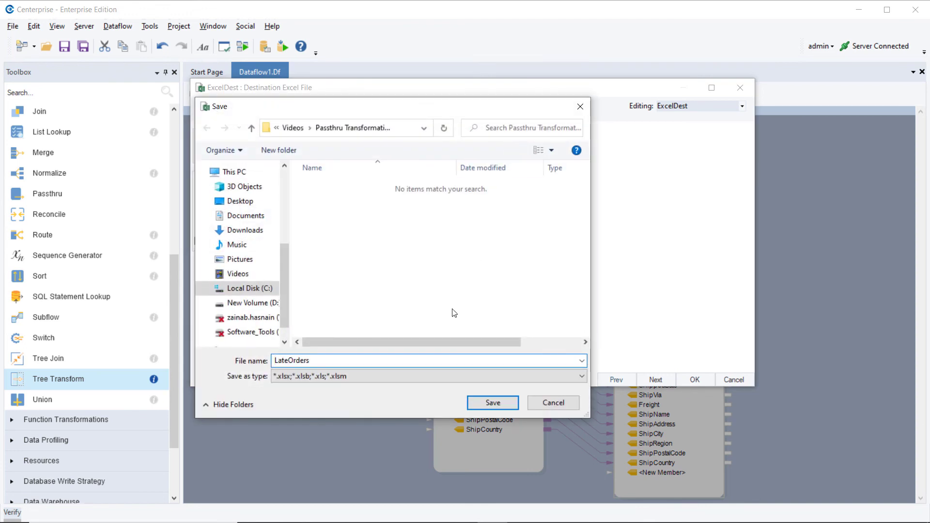
click(493, 403)
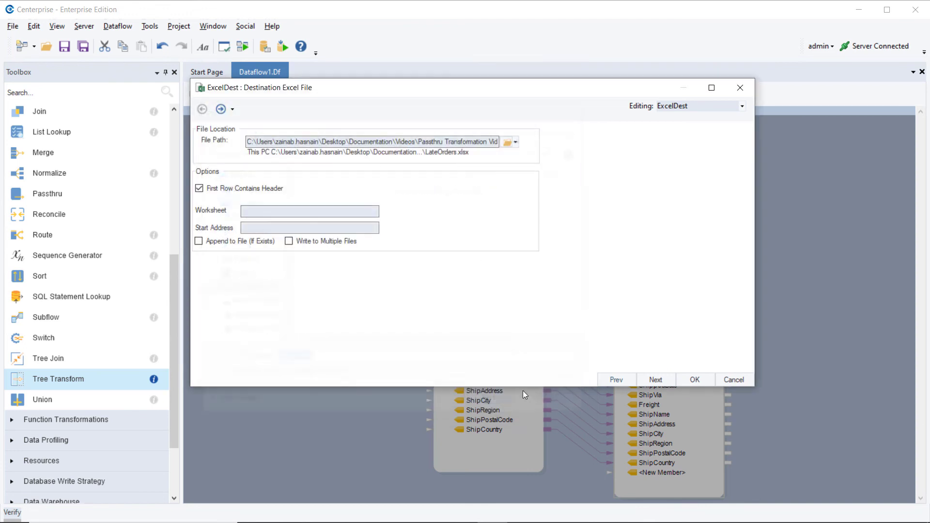
click(695, 379)
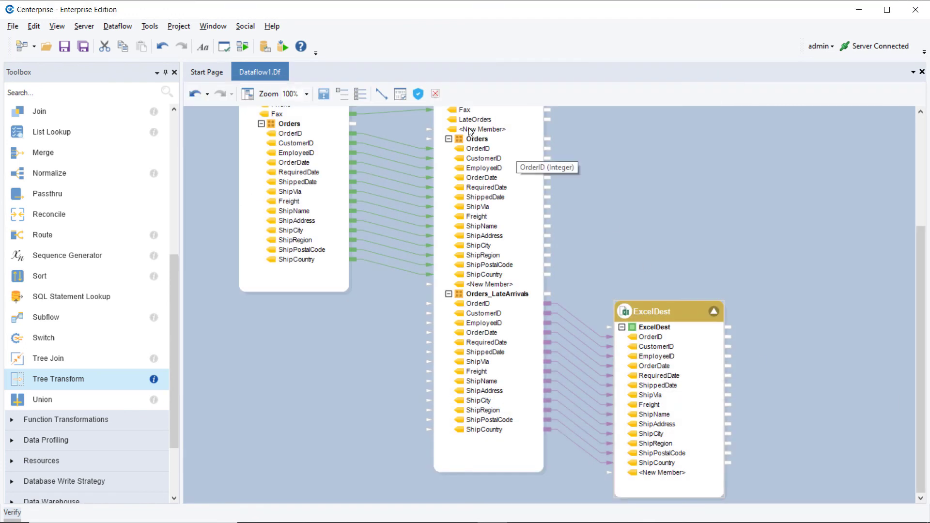
click(244, 50)
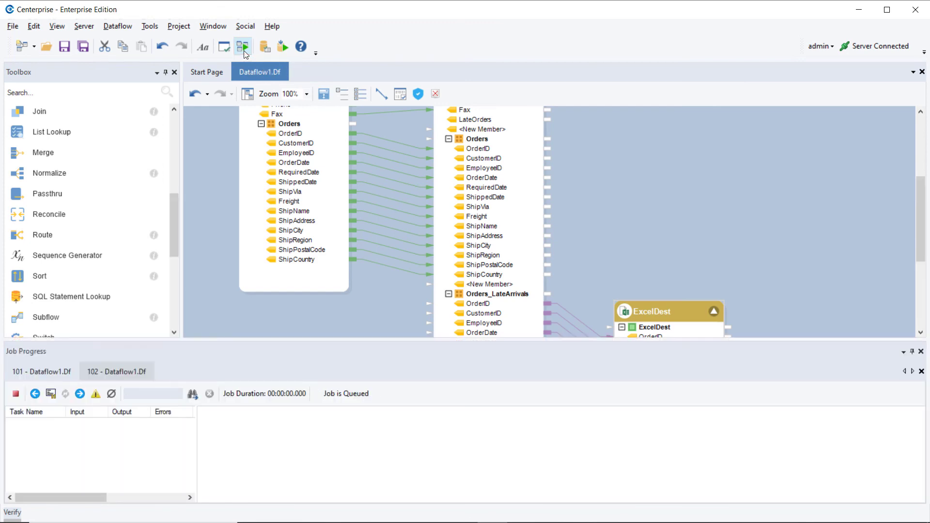